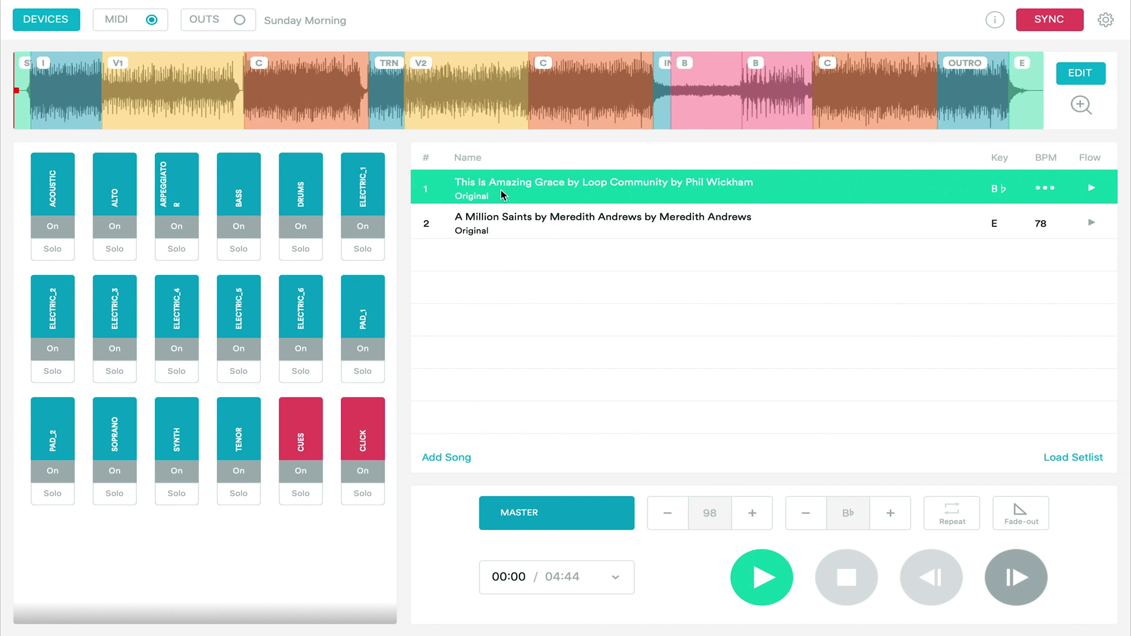
# Step: Rearrange This Is Amazing Grace so the C chorus section plays first
pyautogui.click(1082, 76)
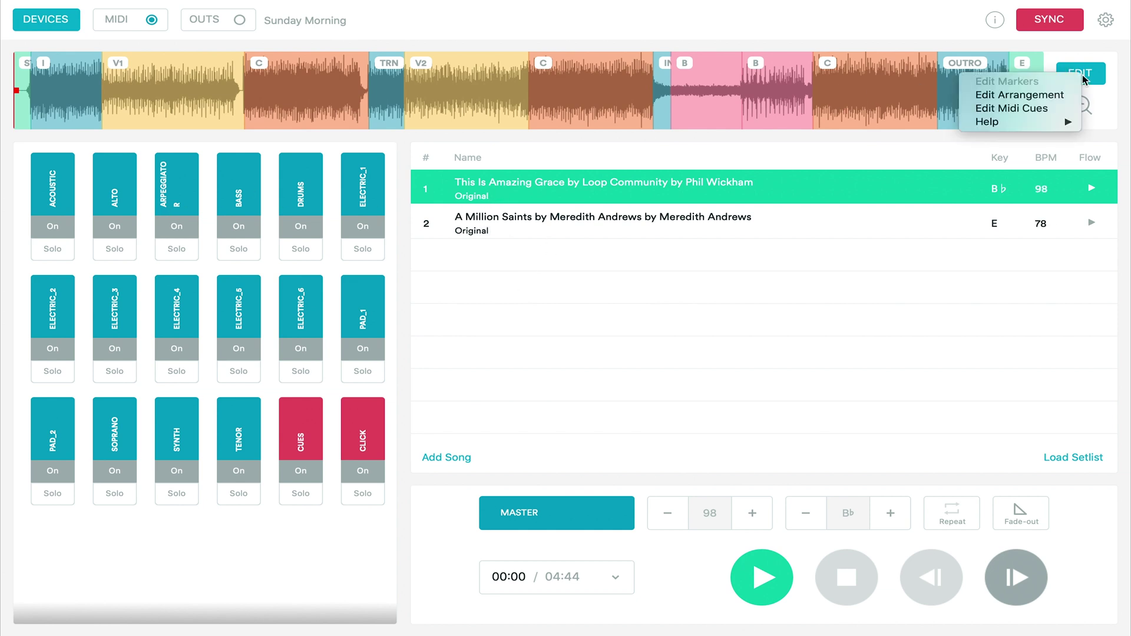
pyautogui.click(1070, 97)
pyautogui.moveTo(364, 92); pyautogui.dragTo(64, 92)
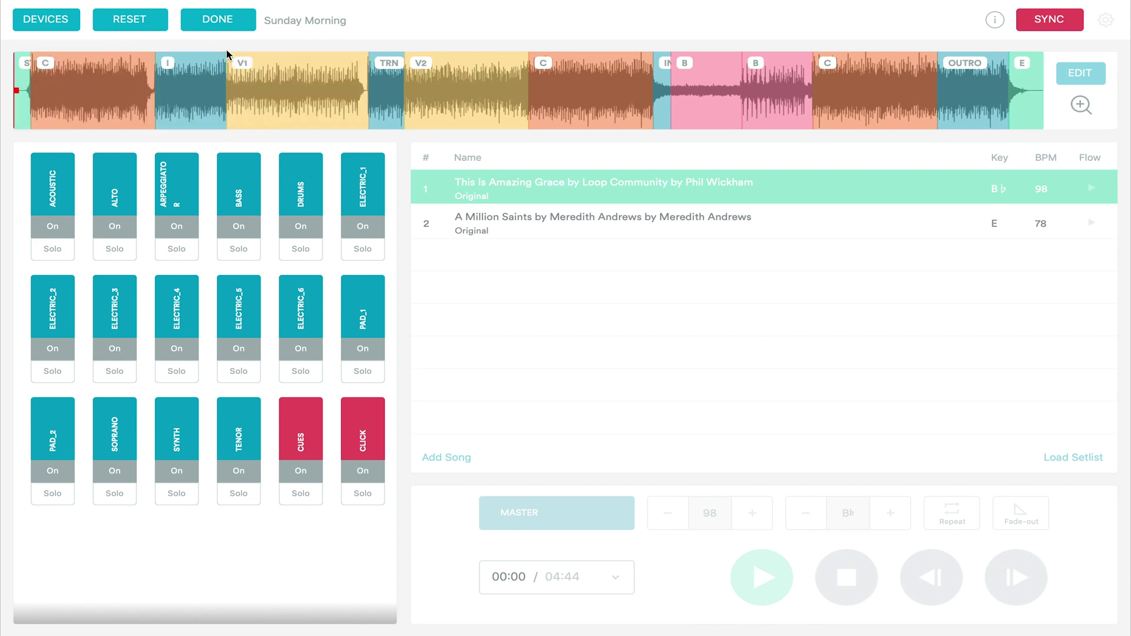
pyautogui.click(215, 21)
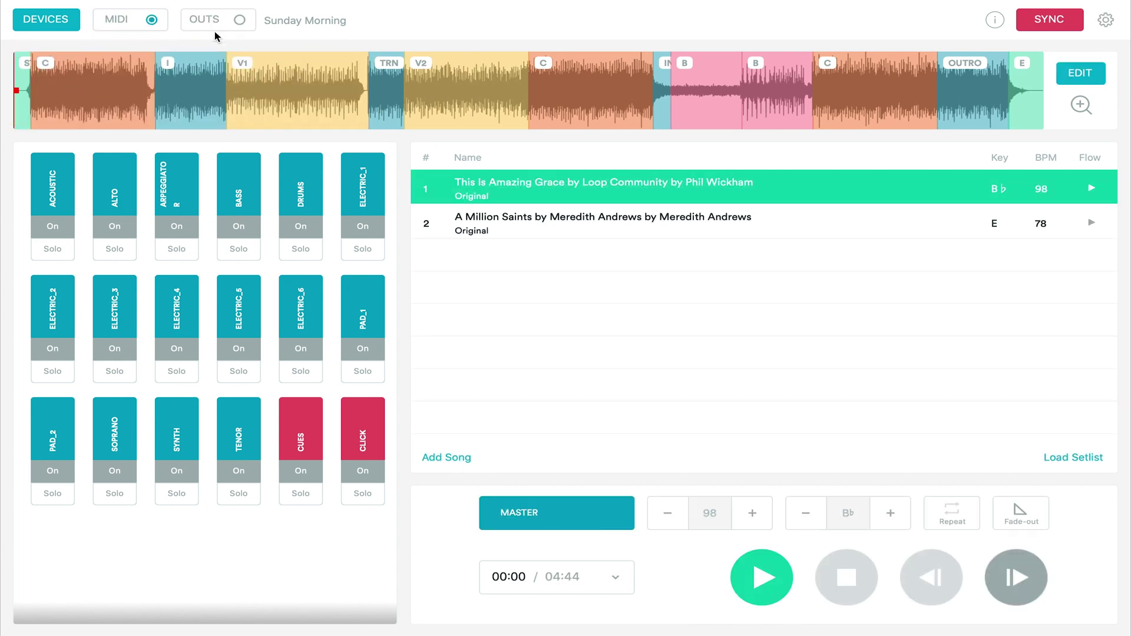
# Step: Mute the Acoustic, Drums and Bass tracks
pyautogui.click(58, 229)
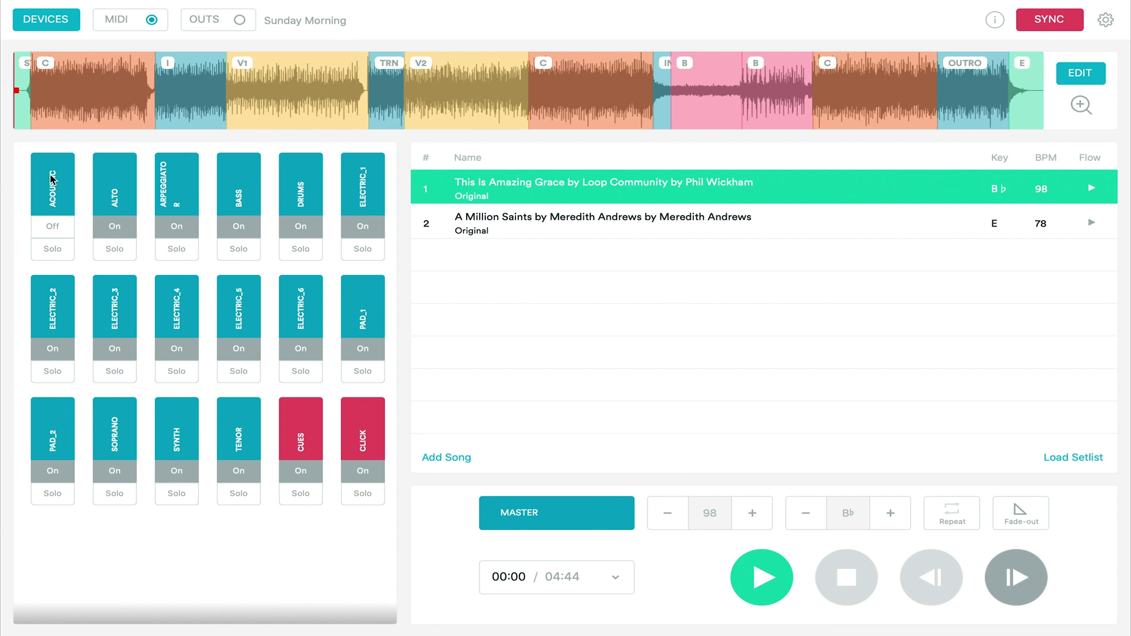
pyautogui.click(306, 229)
pyautogui.click(240, 229)
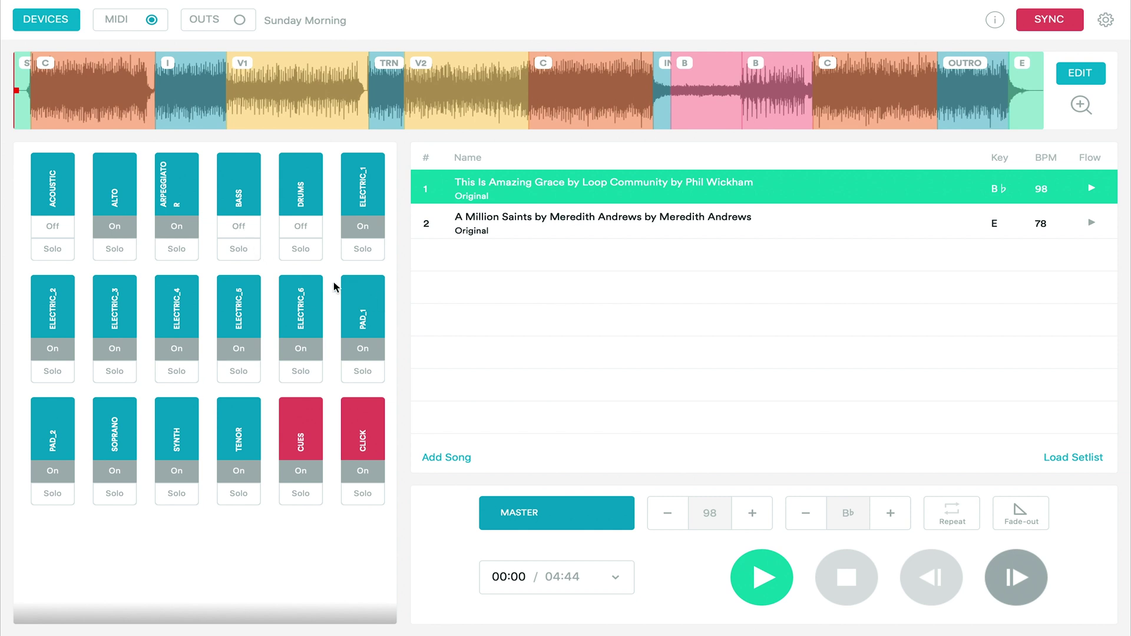
# Step: Sync the songs and the Sunday Morning setlist to Prime Cloud and dismiss the confirmation
pyautogui.click(1061, 24)
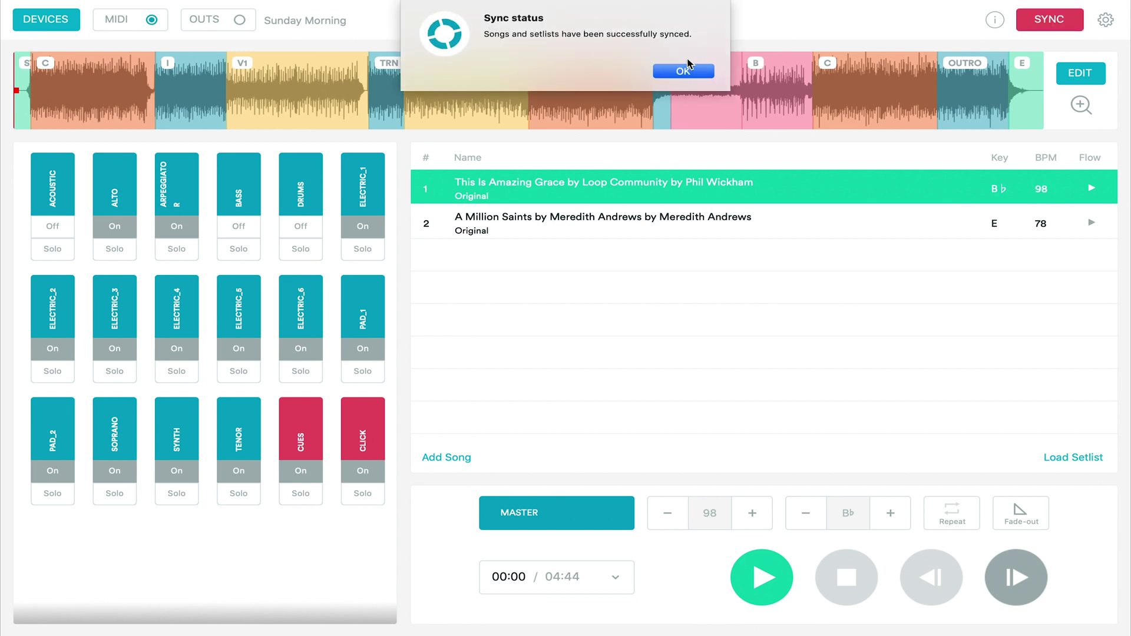
pyautogui.click(688, 72)
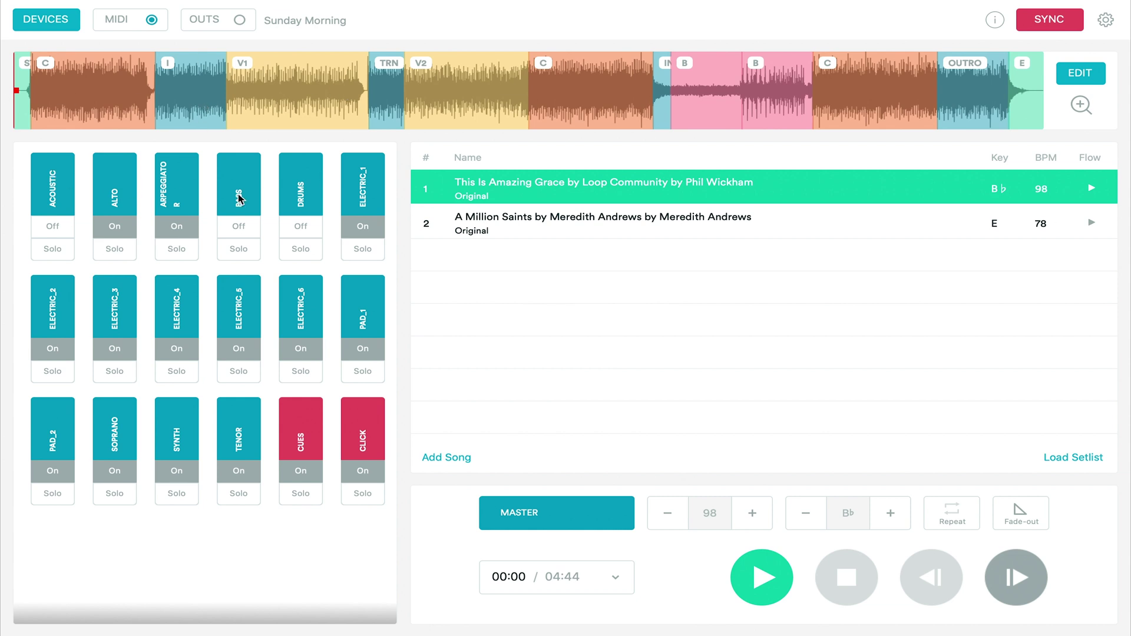
# Step: Add This Is Amazing Grace's arrangement to the library as 'Sunday Morning', then sync to Prime Cloud
pyautogui.moveTo(509, 182)
pyautogui.click(1047, 189)
pyautogui.click(1006, 207)
pyautogui.click(586, 64)
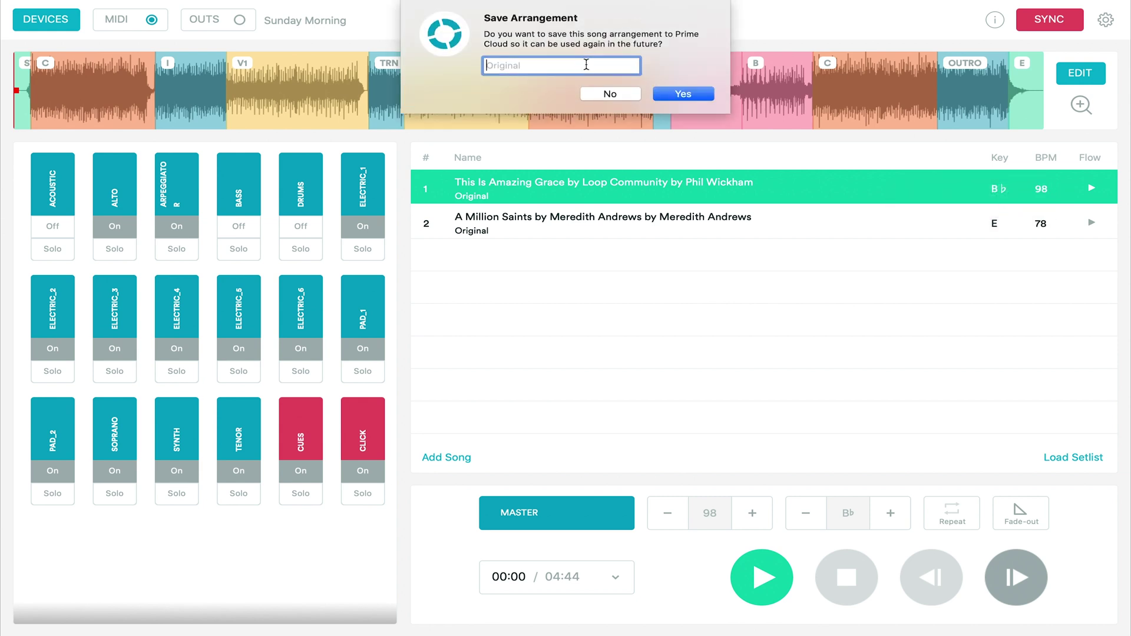
pyautogui.write('Sunday Morning')
pyautogui.click(684, 93)
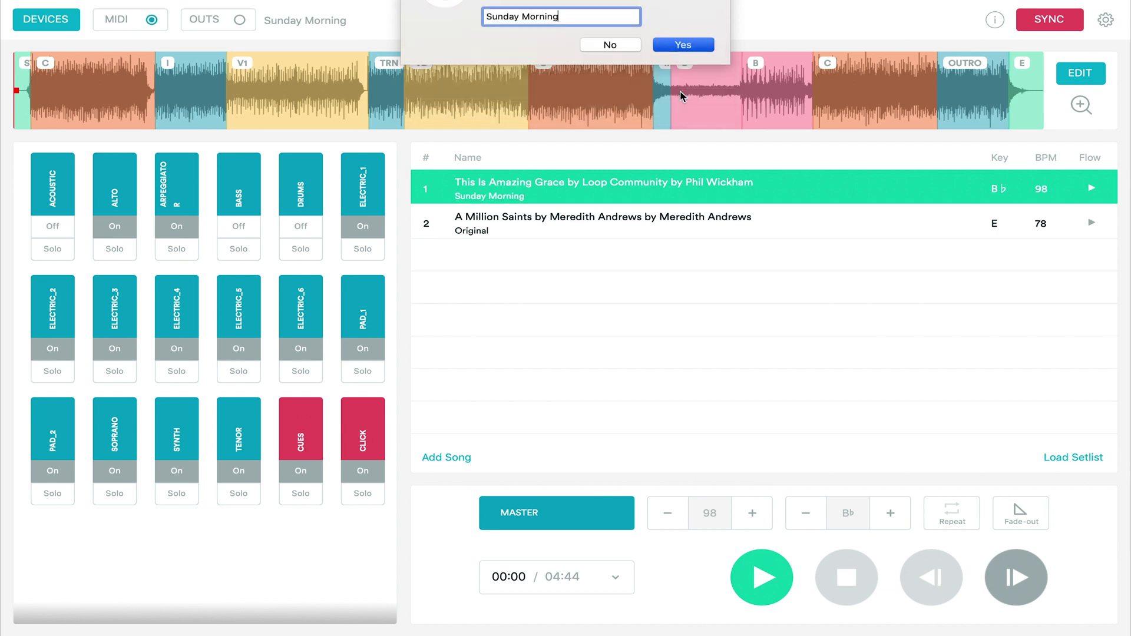
pyautogui.click(1044, 24)
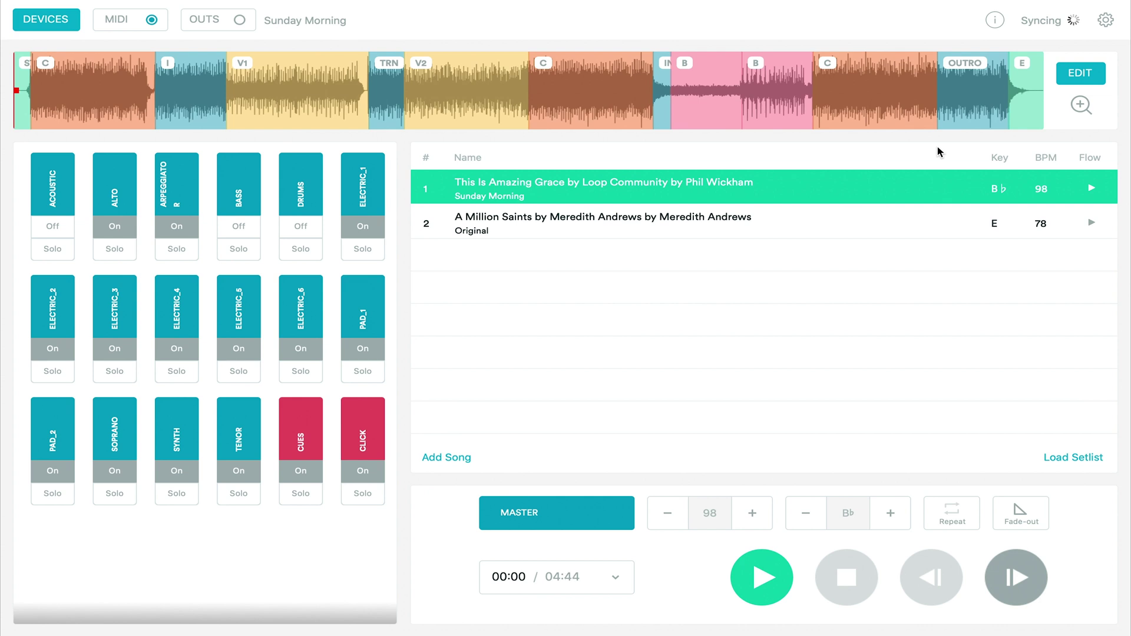
pyautogui.click(679, 73)
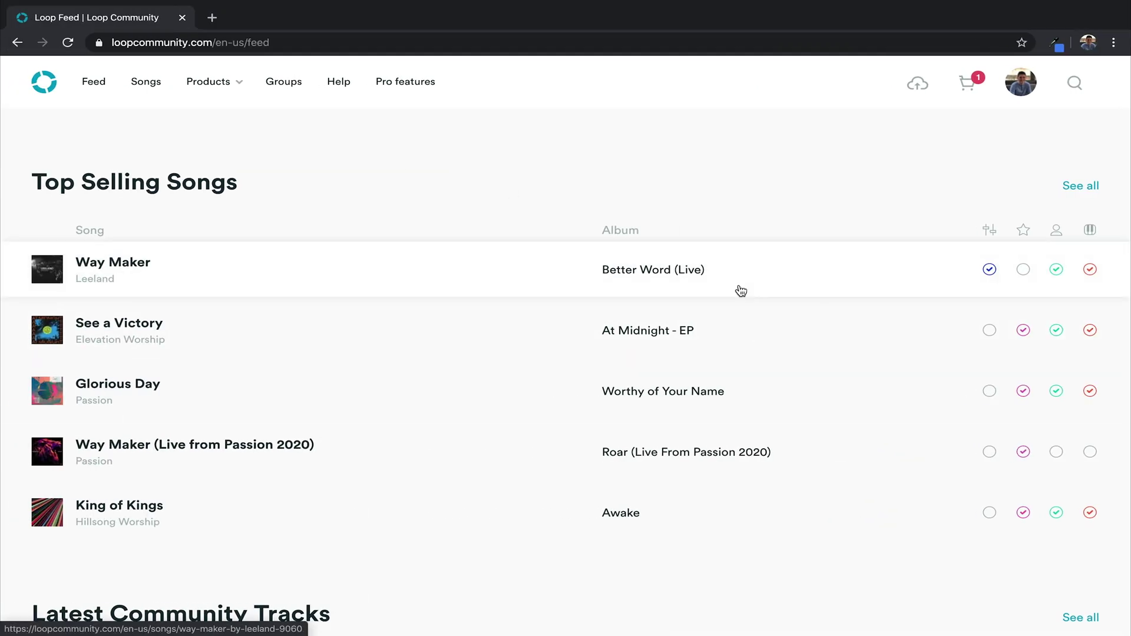
# Step: Through Prime Cloud setlists, add Resurrection Power to the Sunday Morning setlist on the website
pyautogui.click(1019, 95)
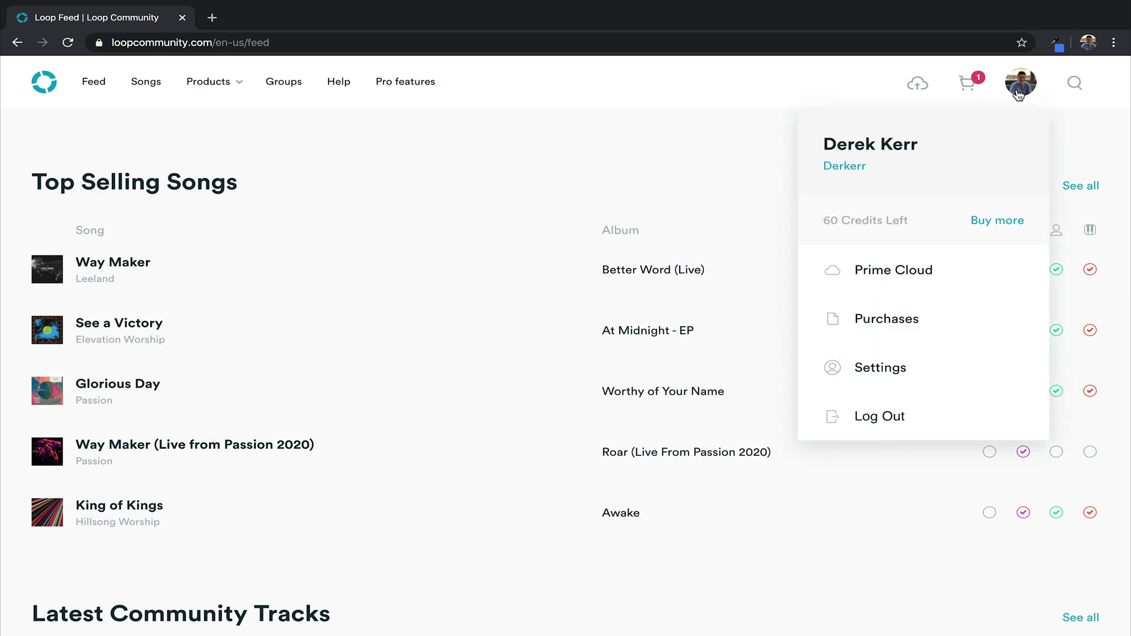
pyautogui.click(885, 277)
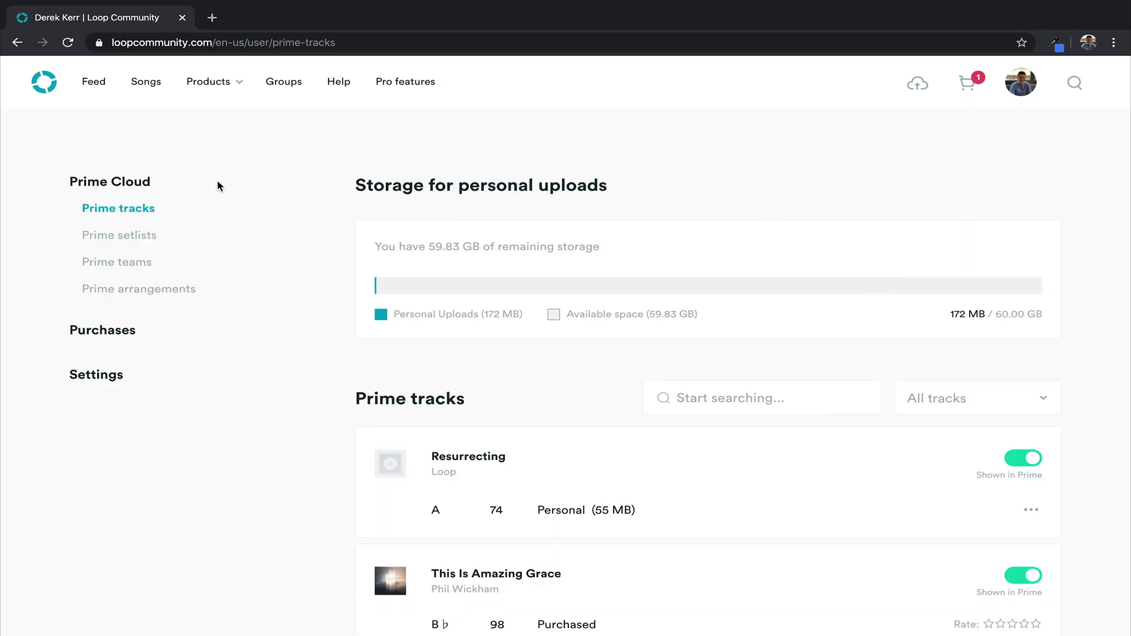
pyautogui.click(116, 235)
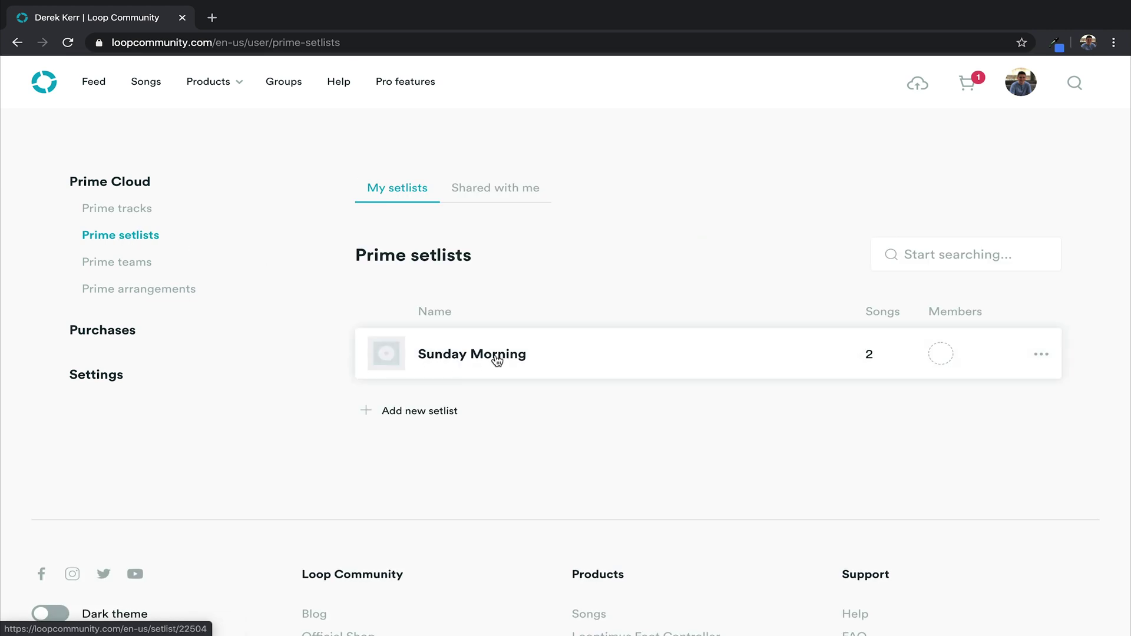
pyautogui.click(866, 370)
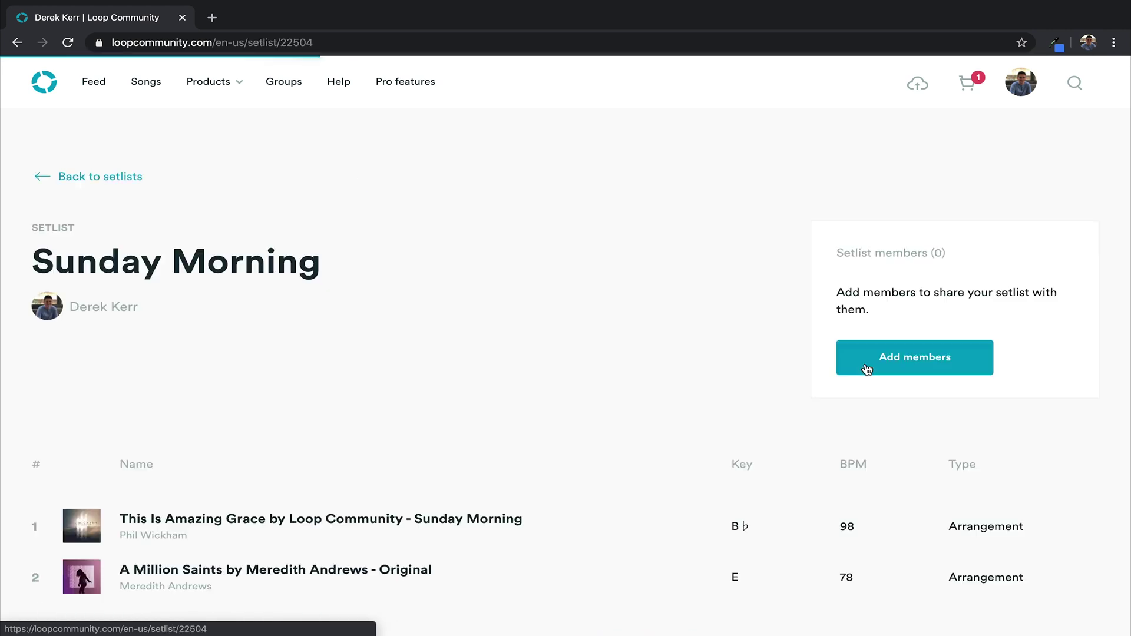
pyautogui.scroll(-3, 705, 457)
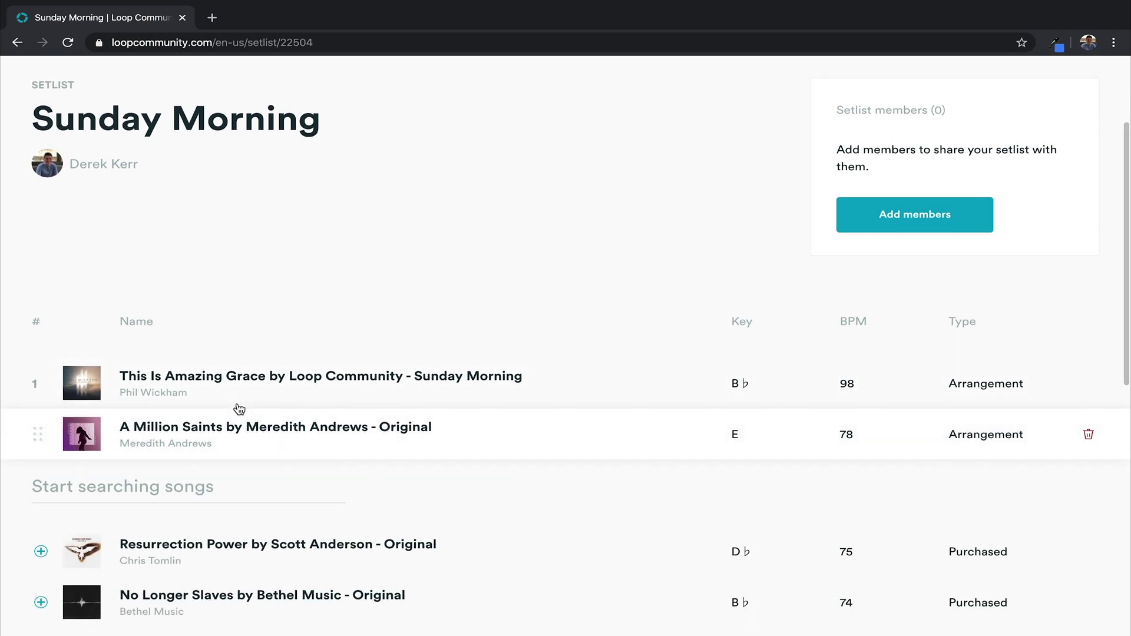
pyautogui.scroll(-1, 224, 517)
pyautogui.scroll(-2, 224, 518)
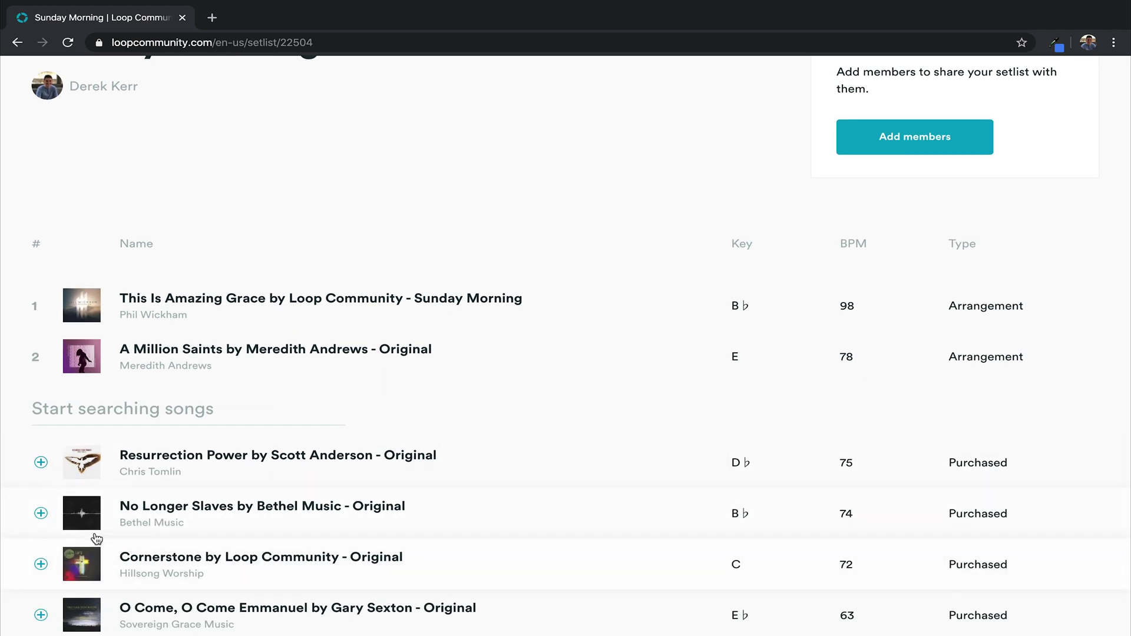
pyautogui.click(41, 462)
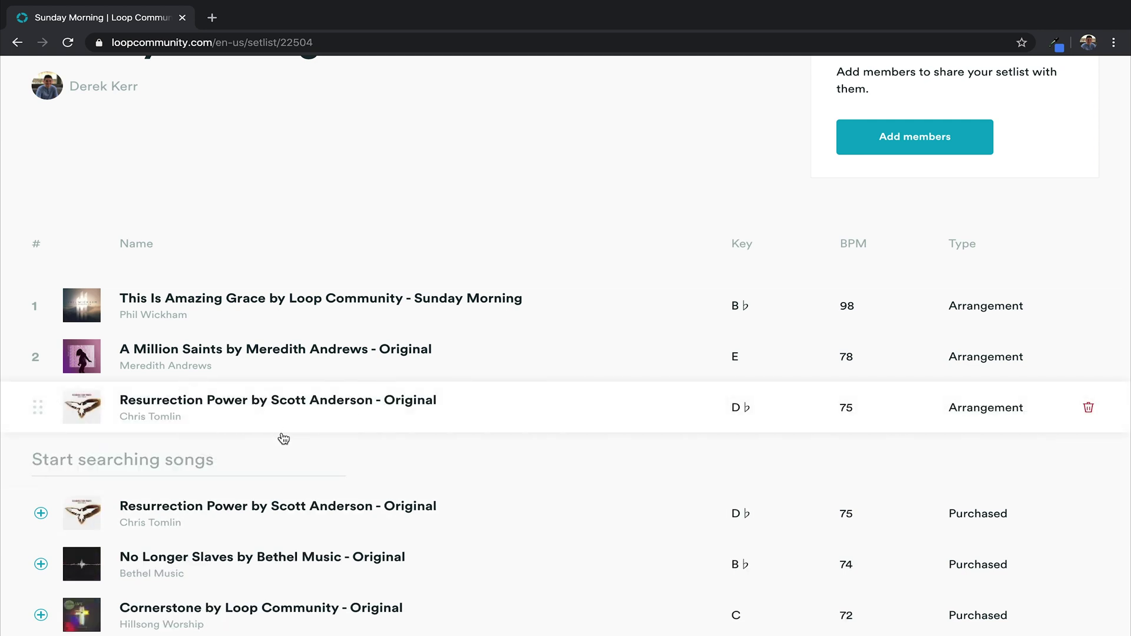
pyautogui.scroll(3, 284, 434)
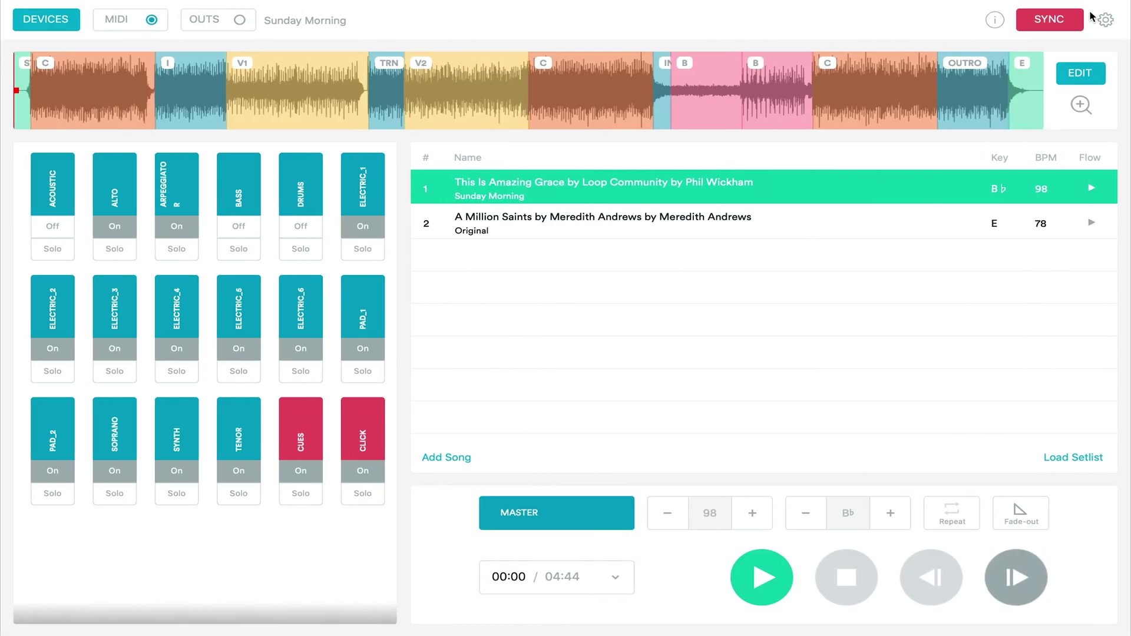
# Step: Sync with Prime Cloud using Update (Discard Local Changes) to pull in Resurrection Power
pyautogui.click(1046, 21)
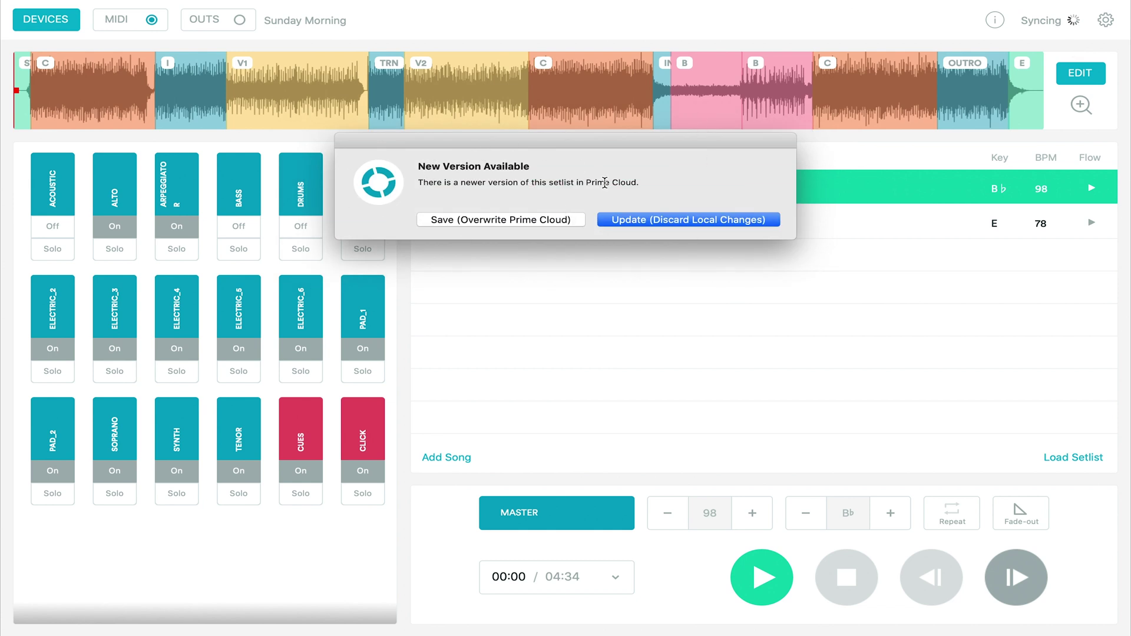
pyautogui.click(687, 221)
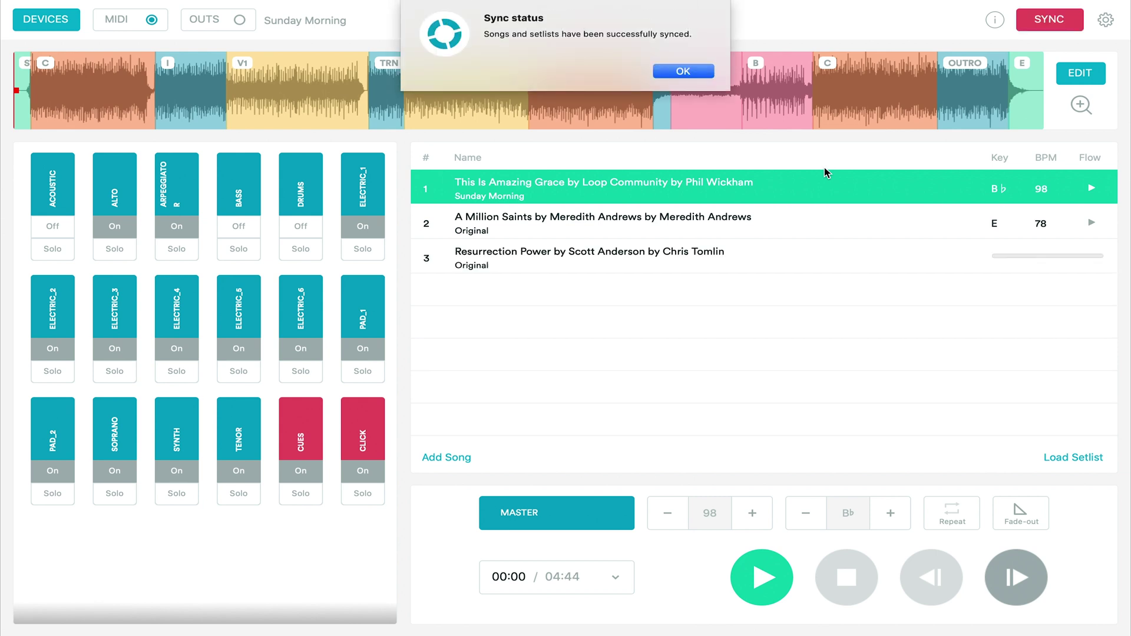
pyautogui.click(680, 72)
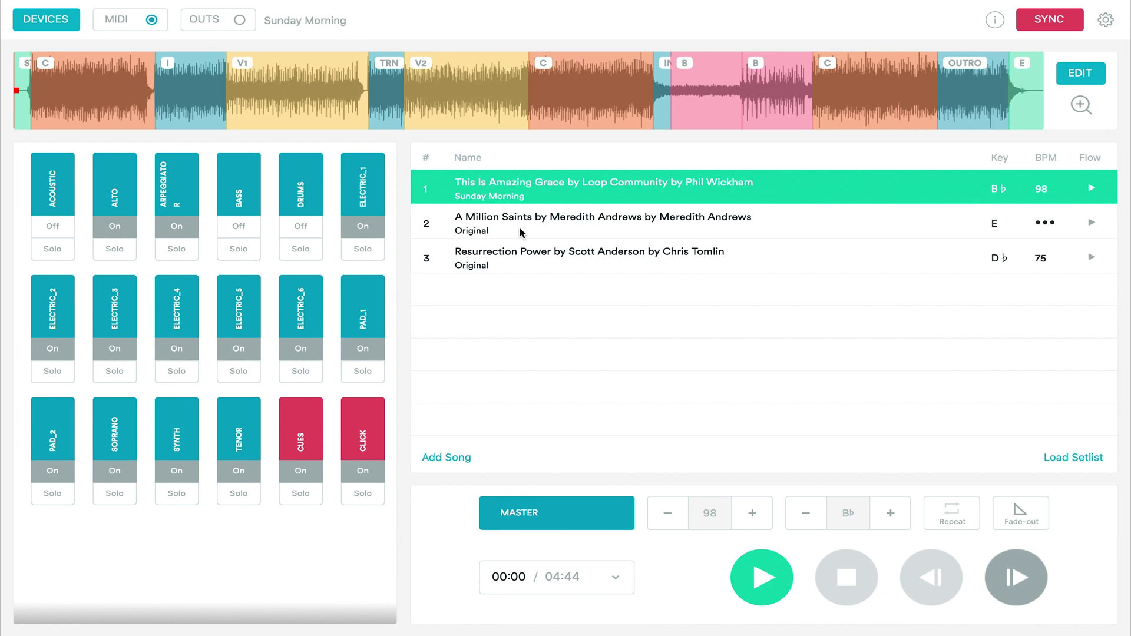
# Step: In the browser, go back to the setlists and open the Prime arrangements page
pyautogui.hotkey('ctrl', 'Left')
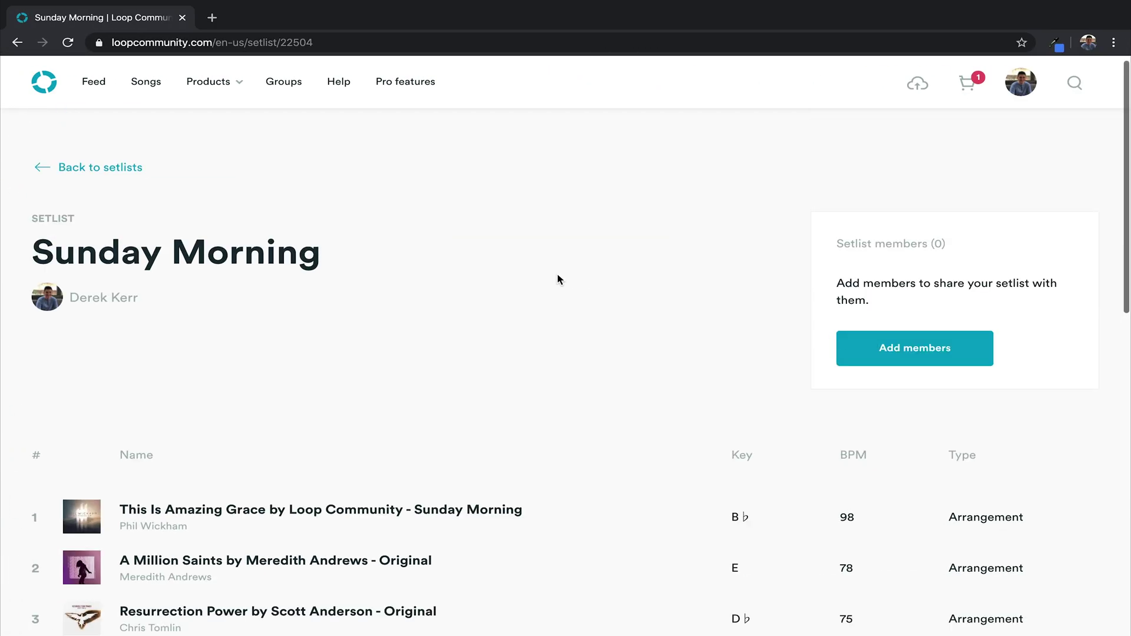
pyautogui.click(108, 169)
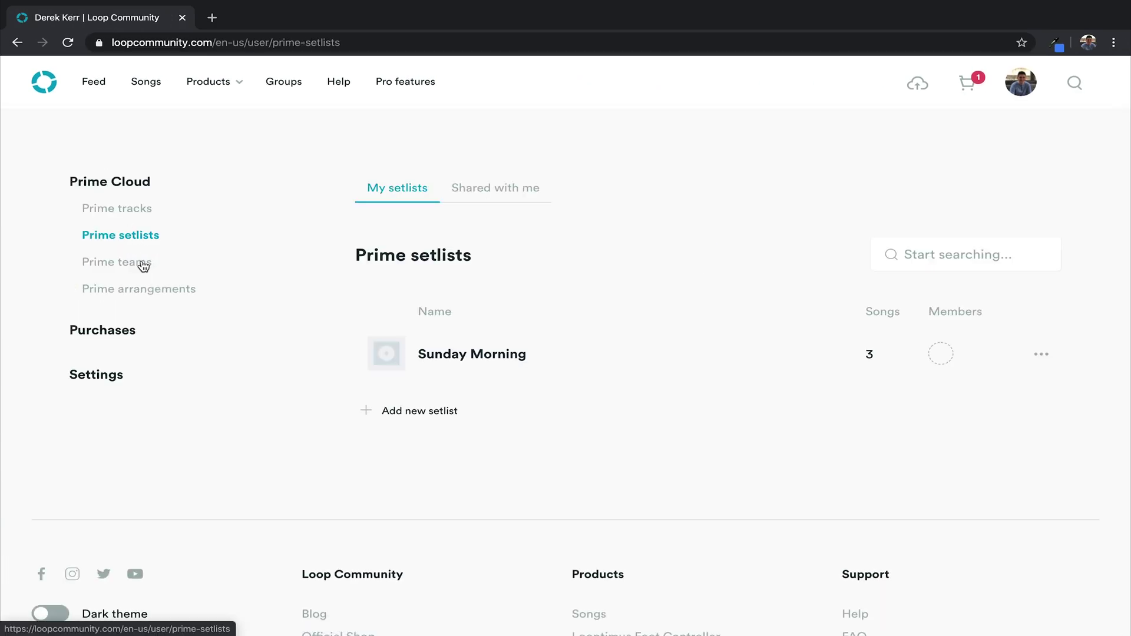
pyautogui.click(133, 289)
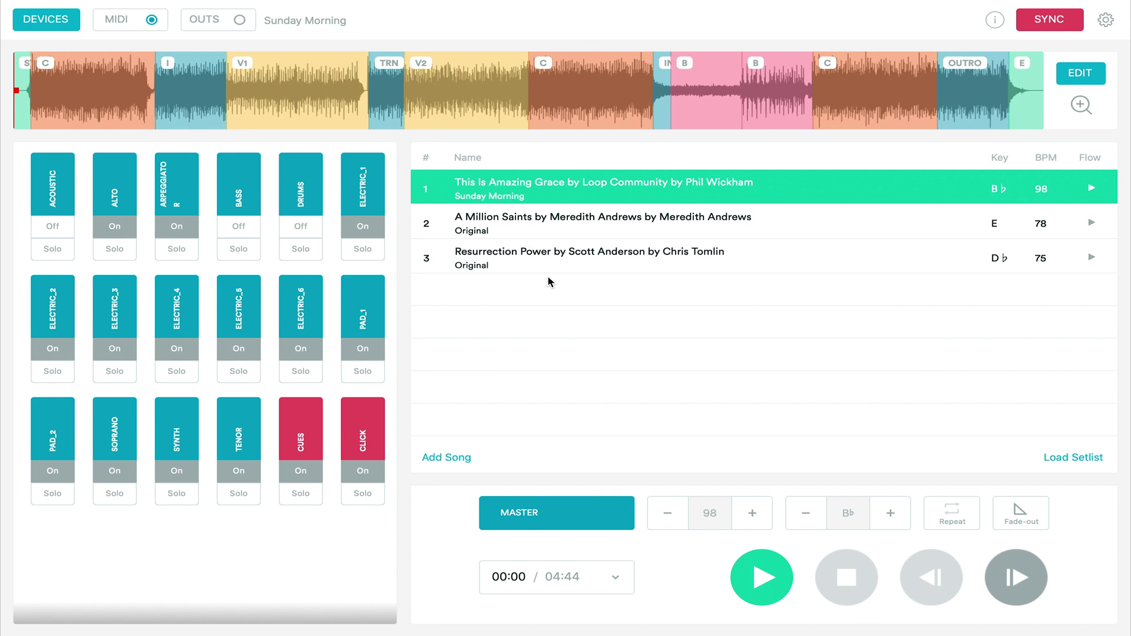
# Step: Load the ProPresenter Template Setlist from the setlists shared with you
pyautogui.click(1056, 463)
pyautogui.click(858, 264)
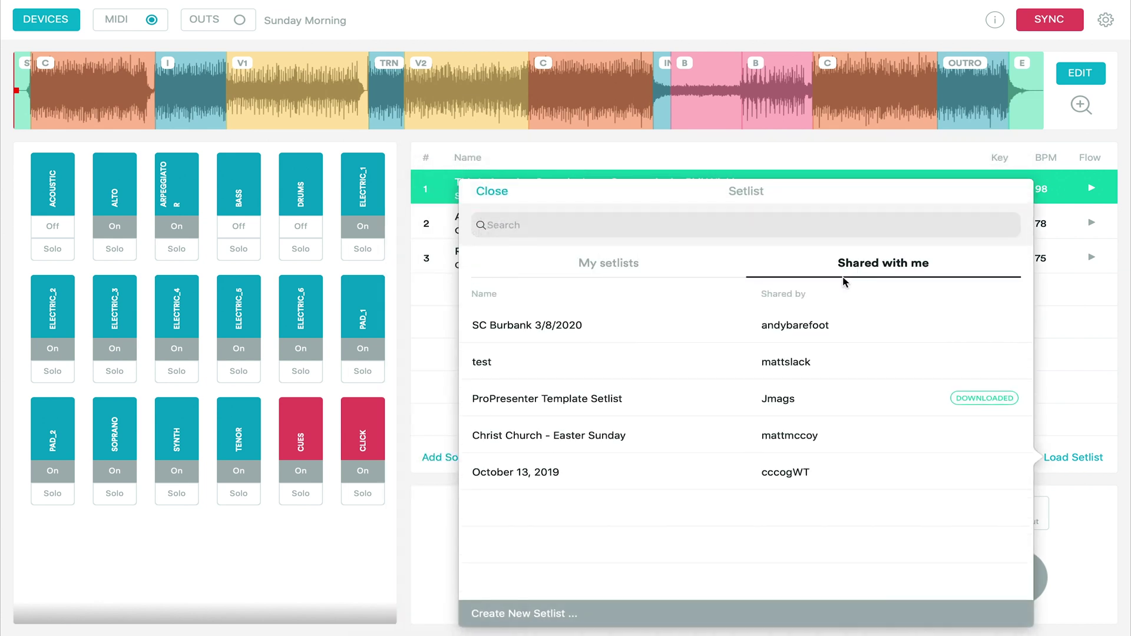
pyautogui.click(653, 406)
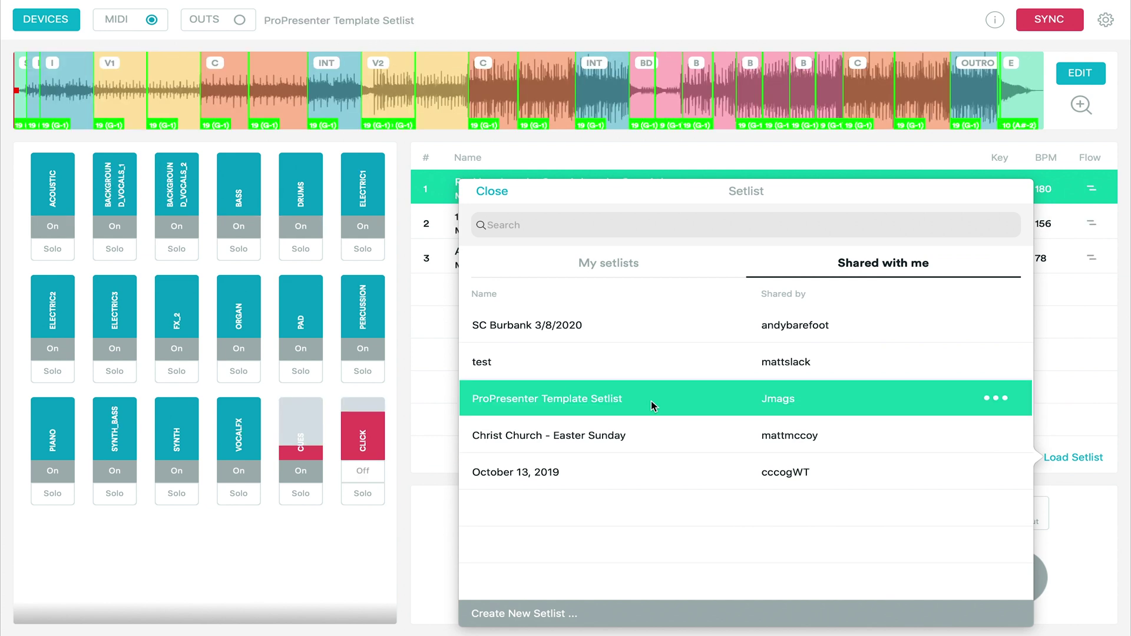
pyautogui.click(489, 193)
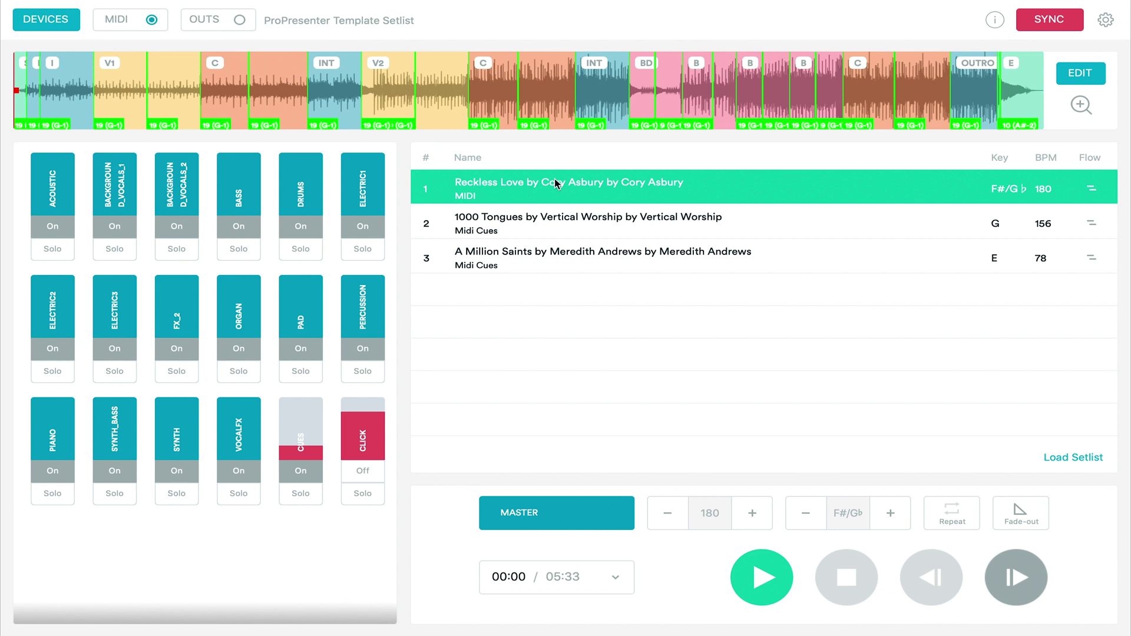
# Step: Mute the Drums and Bass tracks and lower the Bass volume slightly
pyautogui.click(300, 228)
pyautogui.click(246, 229)
pyautogui.moveTo(232, 190)
pyautogui.mouseDown()
pyautogui.moveTo(233, 203)
pyautogui.moveTo(236, 171)
pyautogui.mouseUp()
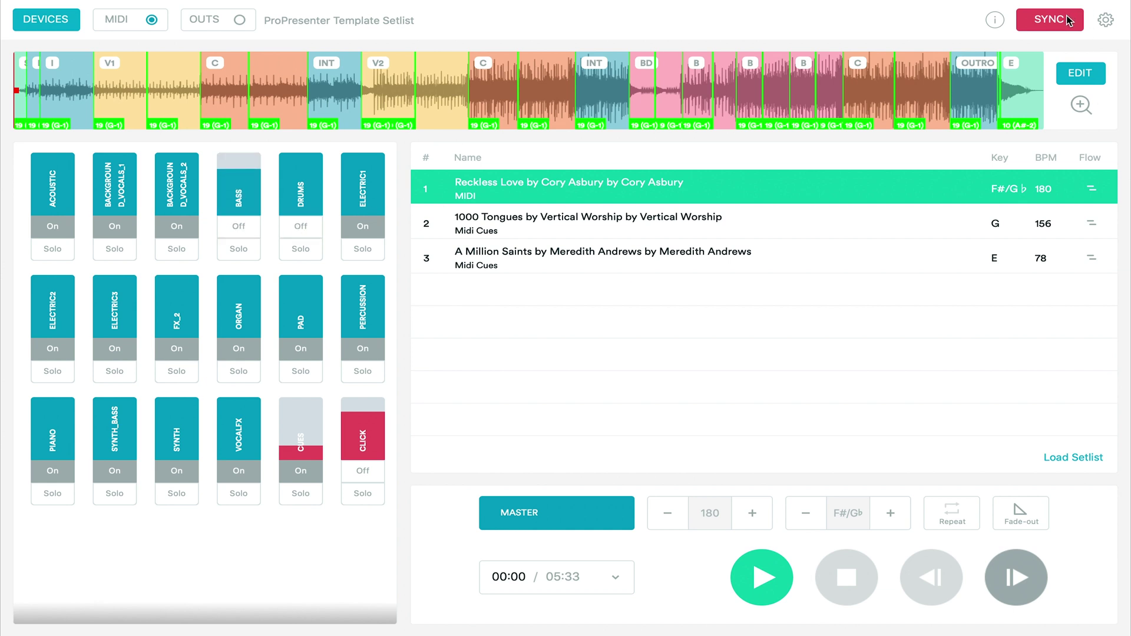